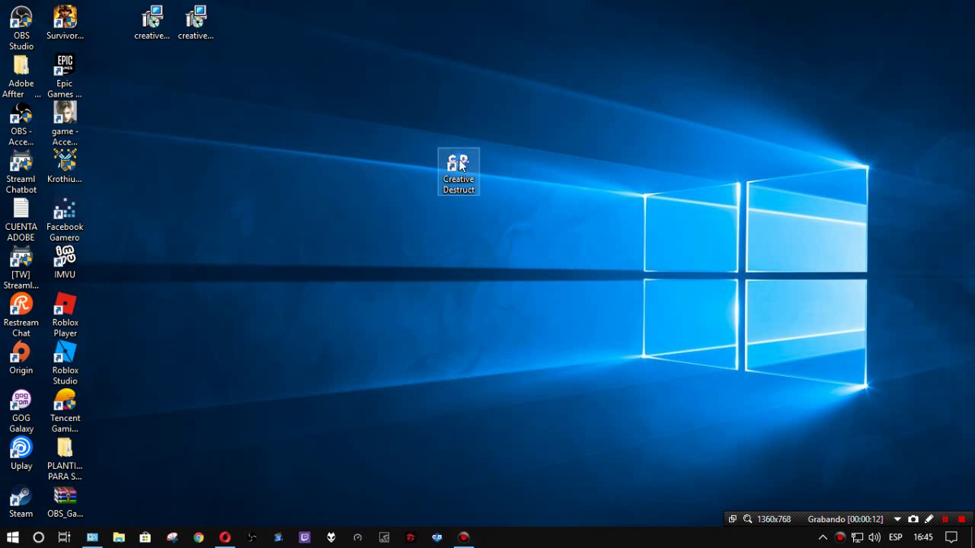
# - Launch Creative Destruction and retry the basic package update before exiting the game
pyautogui.doubleClick(459, 160)
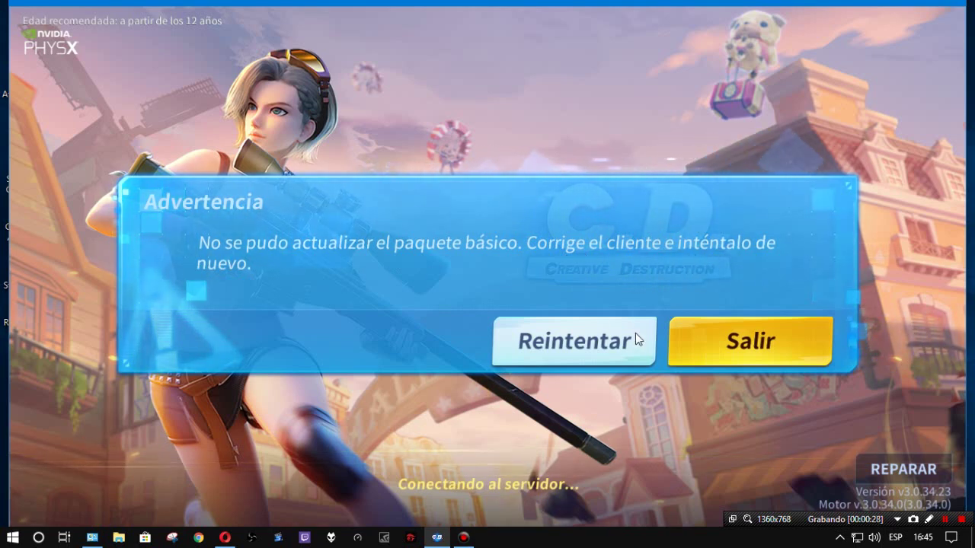
pyautogui.click(575, 337)
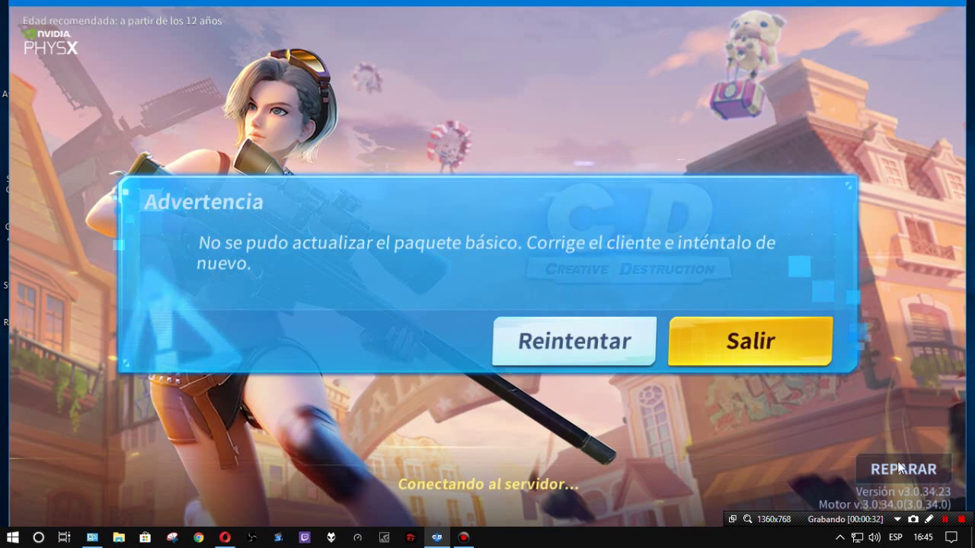
pyautogui.click(608, 347)
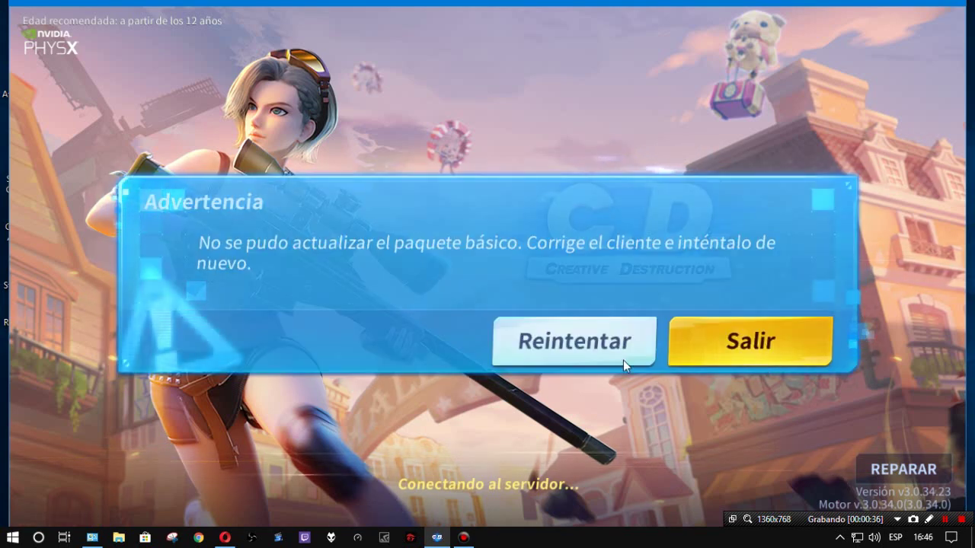
pyautogui.click(617, 355)
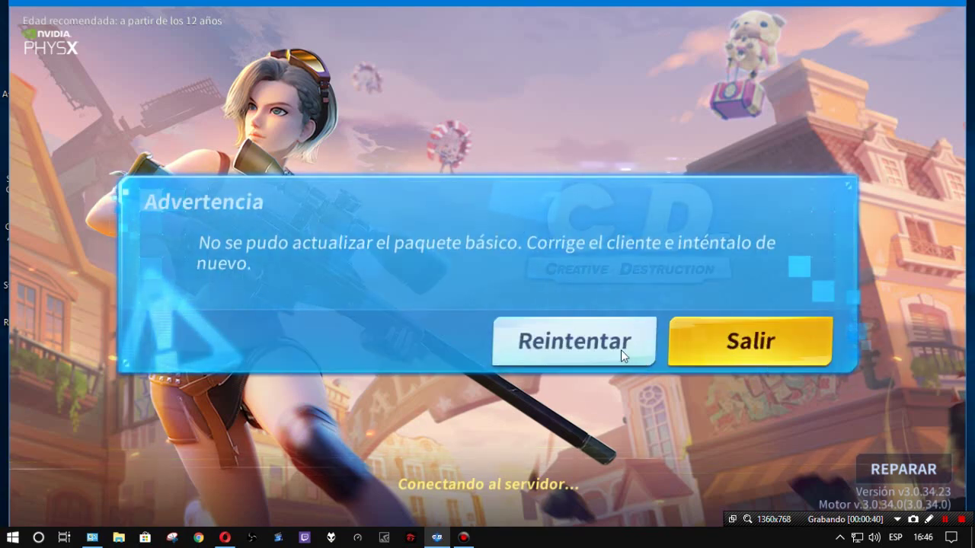
pyautogui.click(746, 350)
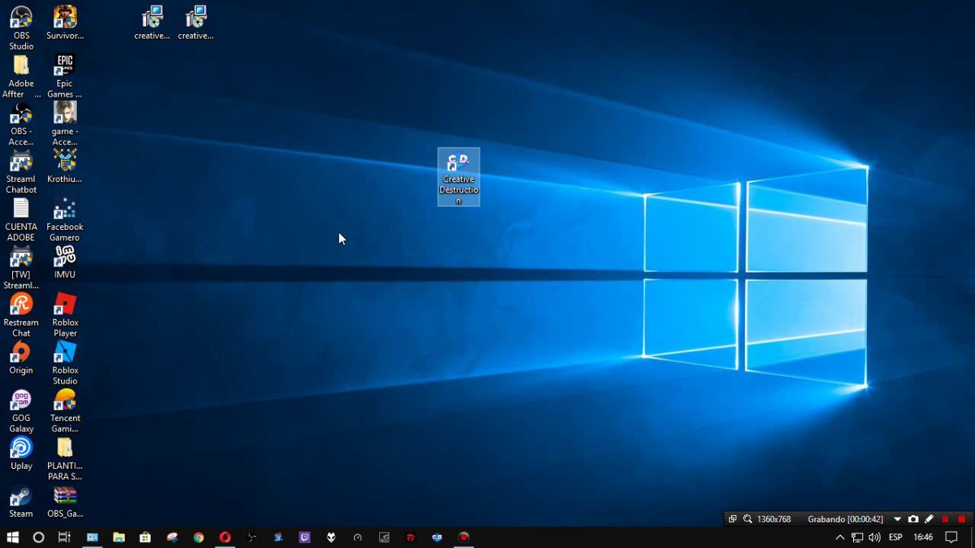
# - Check the version numbers in the names of the two Creative Destruction installers on the desktop
pyautogui.click(339, 233)
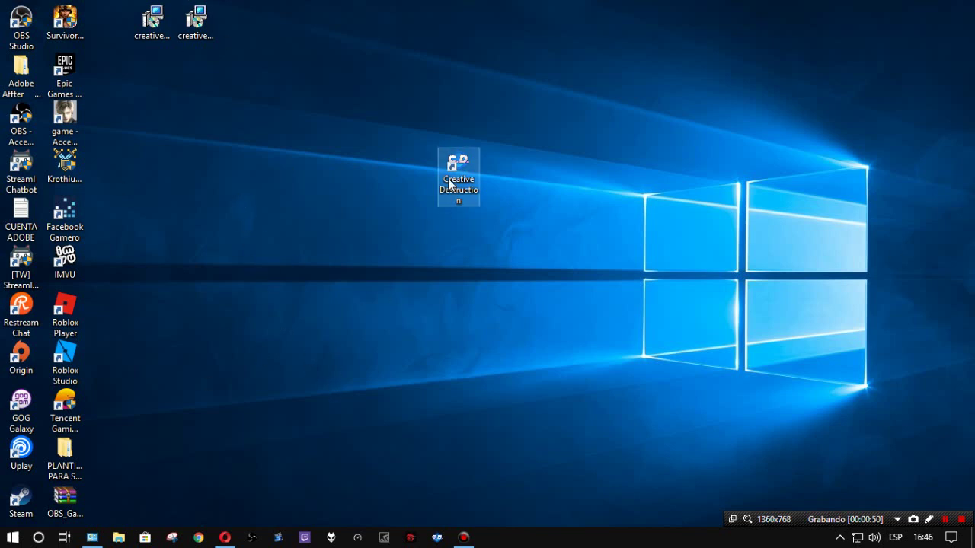
pyautogui.click(157, 31)
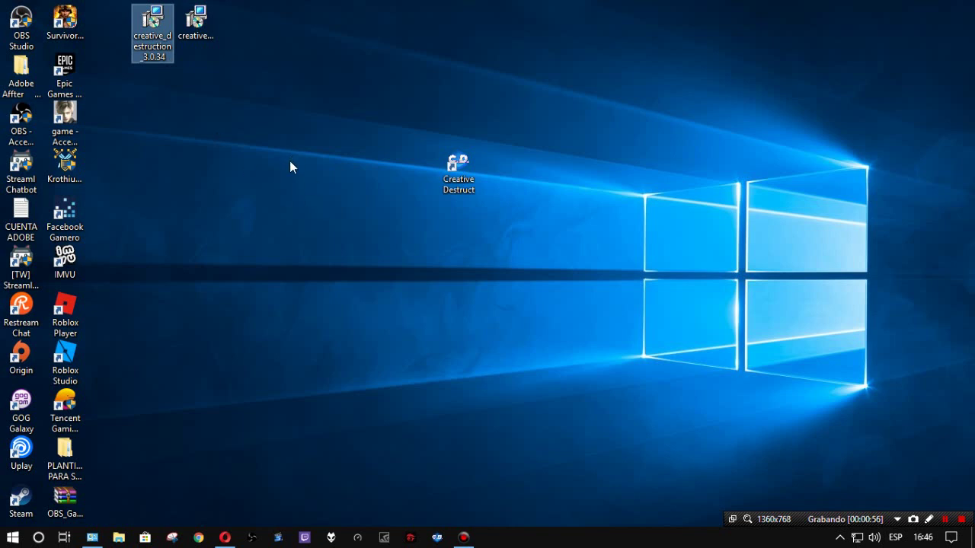
pyautogui.click(198, 30)
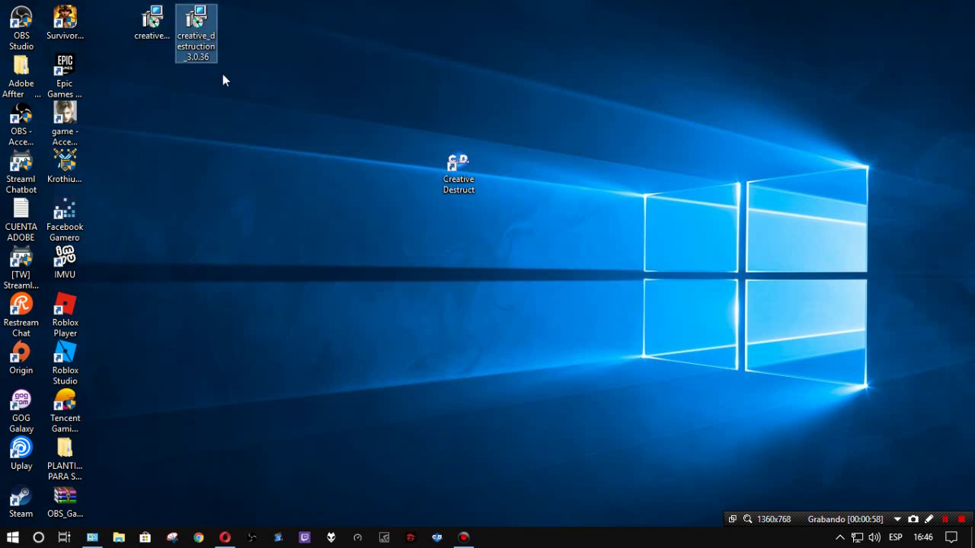
pyautogui.click(235, 137)
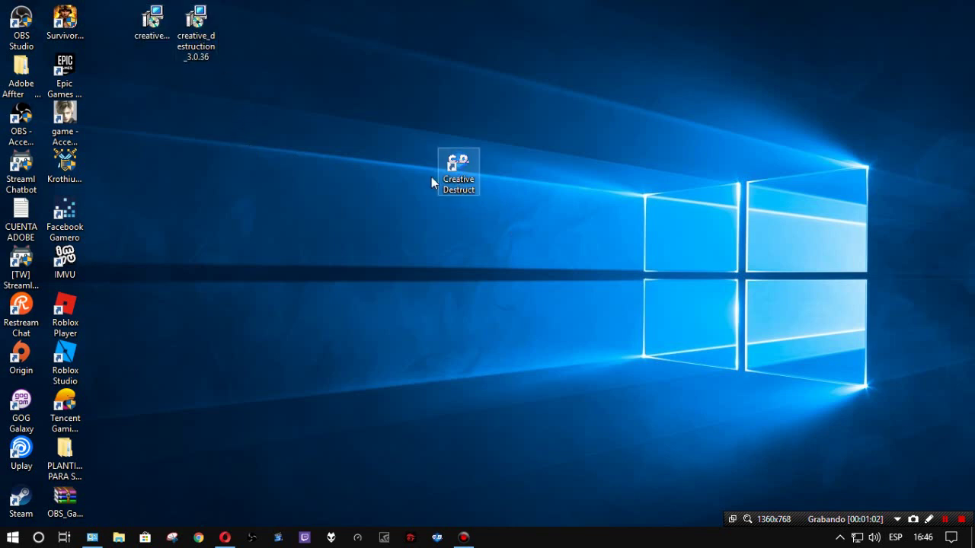
# - Uninstall Creative Destruction version 3.0.34 with all its components and return to the desktop
pyautogui.click(93, 537)
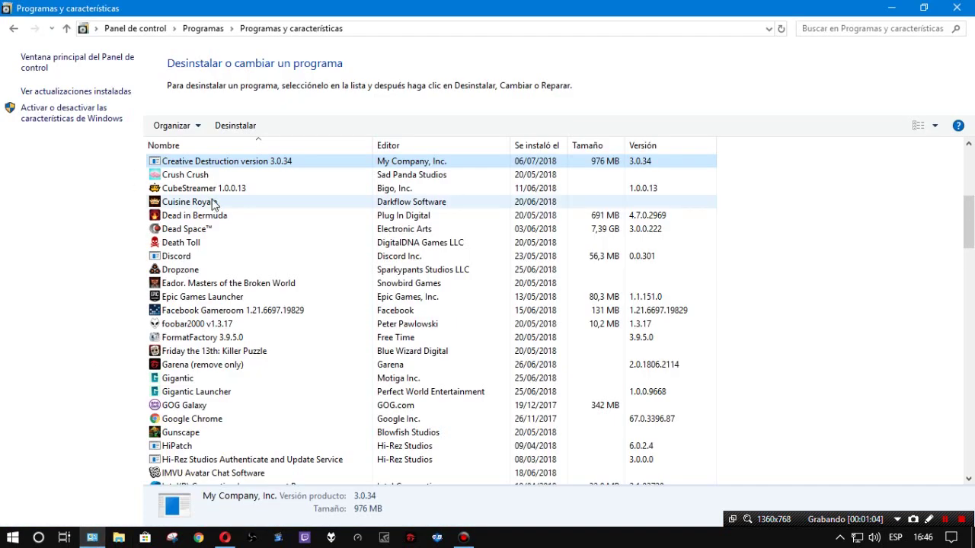
pyautogui.rightClick(201, 162)
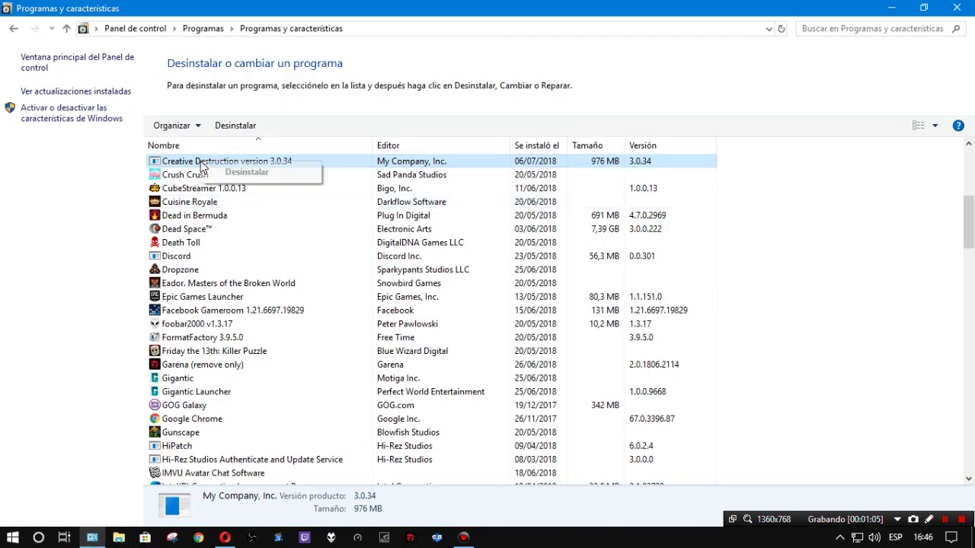
pyautogui.click(242, 174)
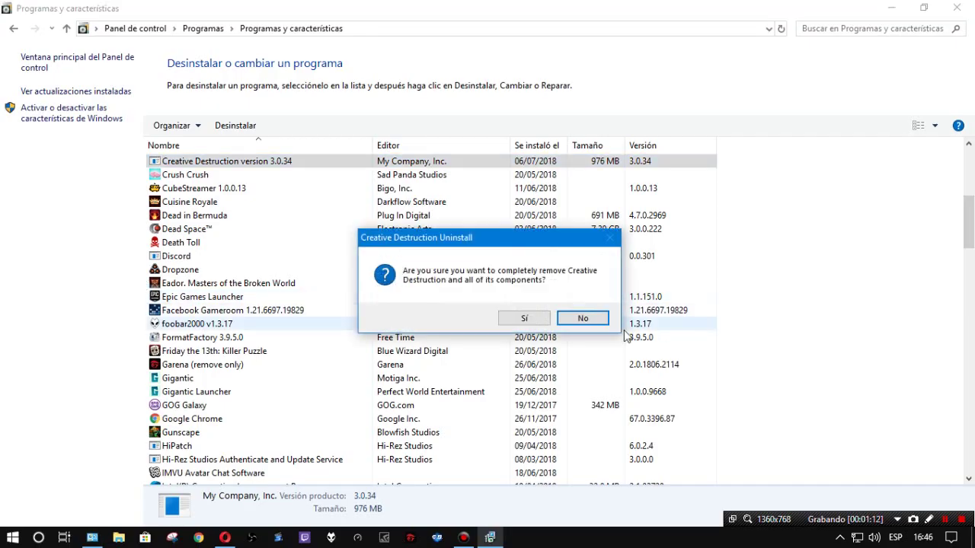
pyautogui.click(526, 320)
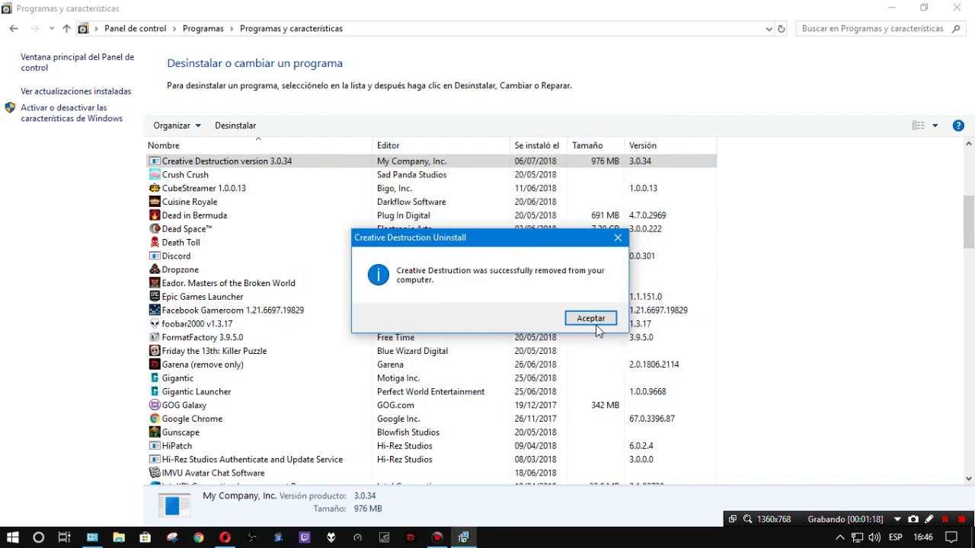
pyautogui.click(590, 319)
pyautogui.scroll(1, 230, 266)
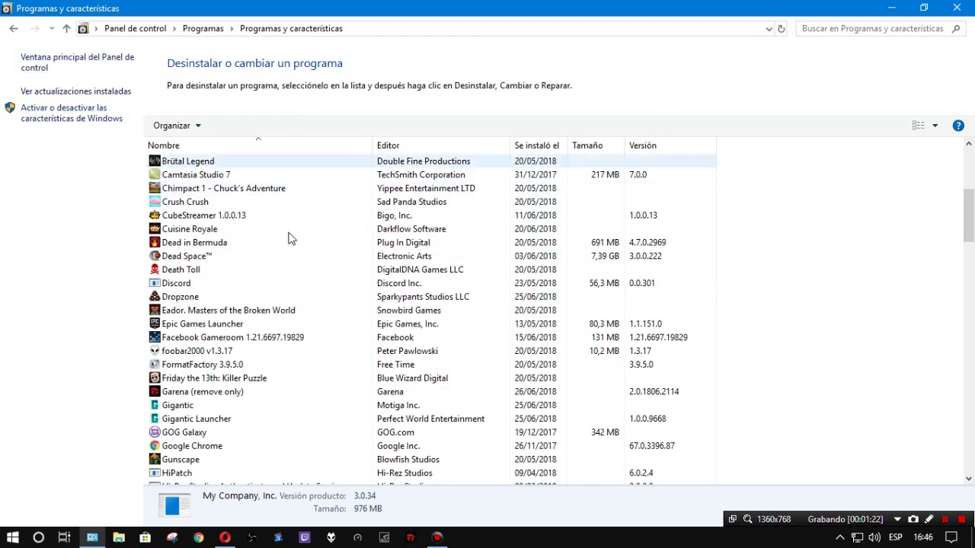
pyautogui.click(891, 9)
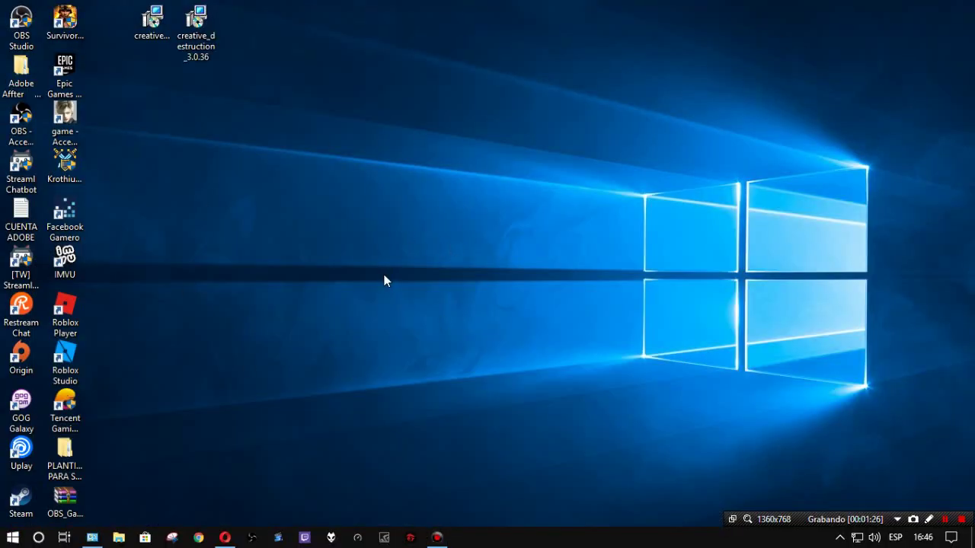
# - Run the creative_destruction_3.0.36 installer from the desktop
pyautogui.click(196, 31)
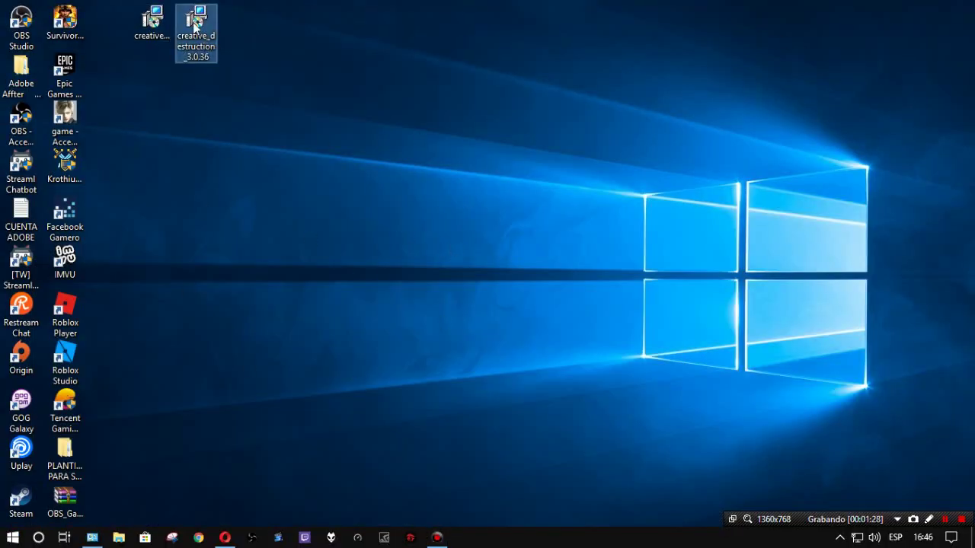
pyautogui.rightClick(194, 27)
pyautogui.click(262, 45)
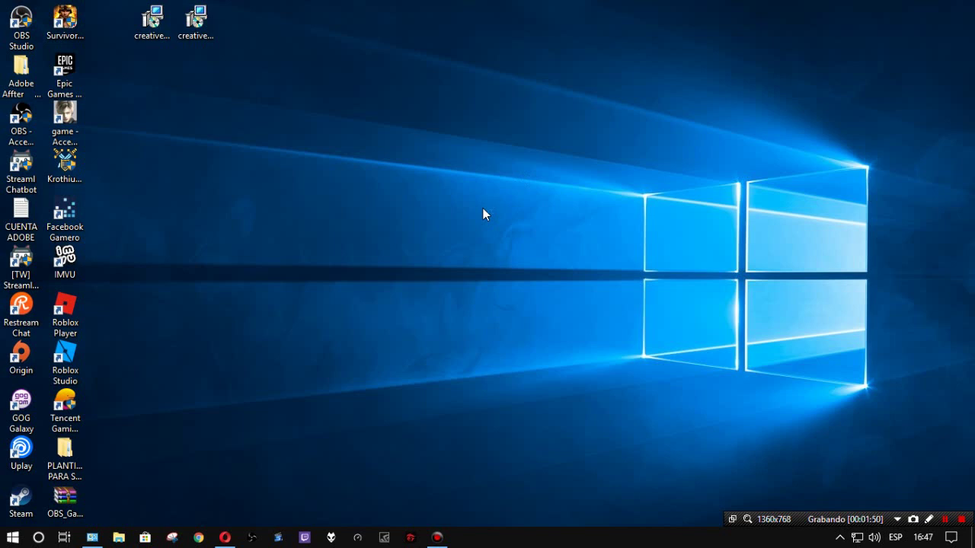
pyautogui.click(70, 217)
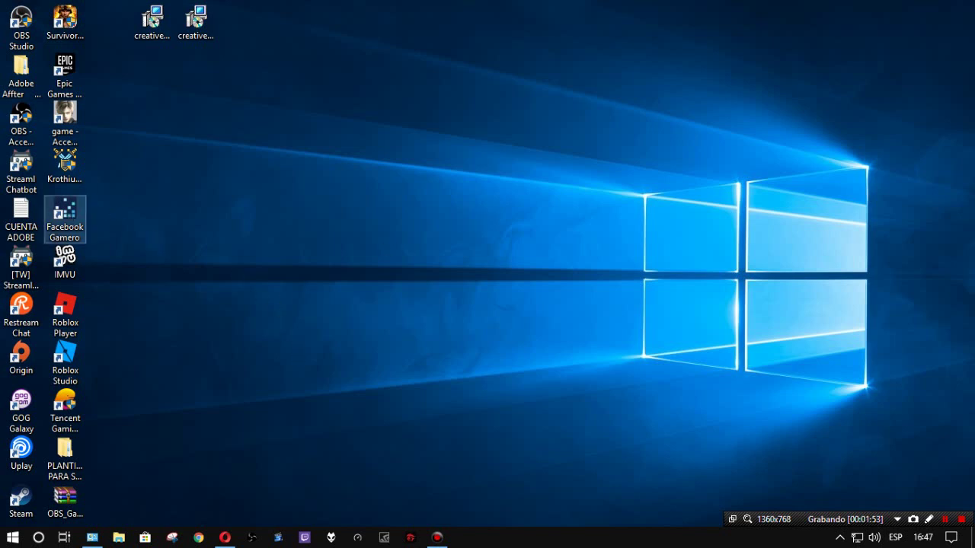
pyautogui.click(210, 233)
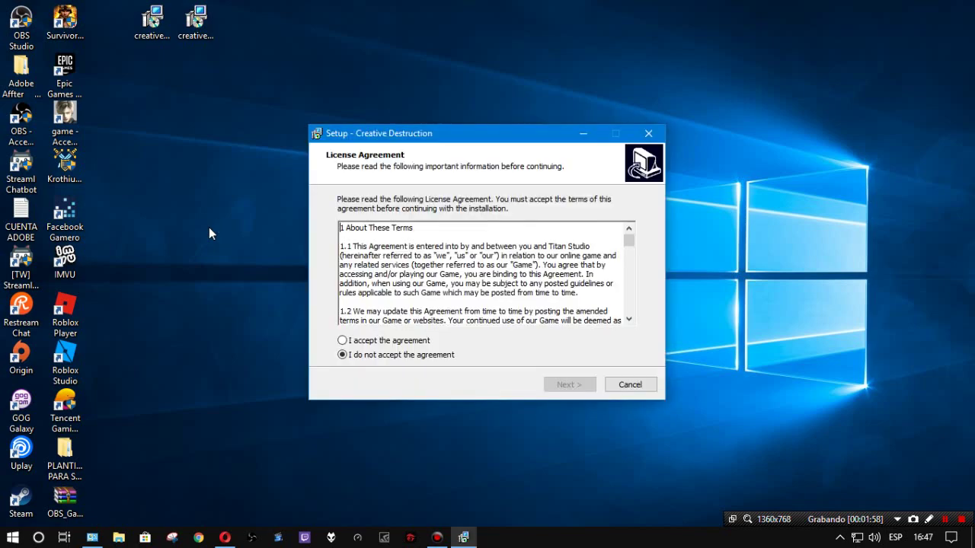
# - Accept the license agreement and choose the existing C:\Creative Destruction folder as the install destination
pyautogui.click(393, 343)
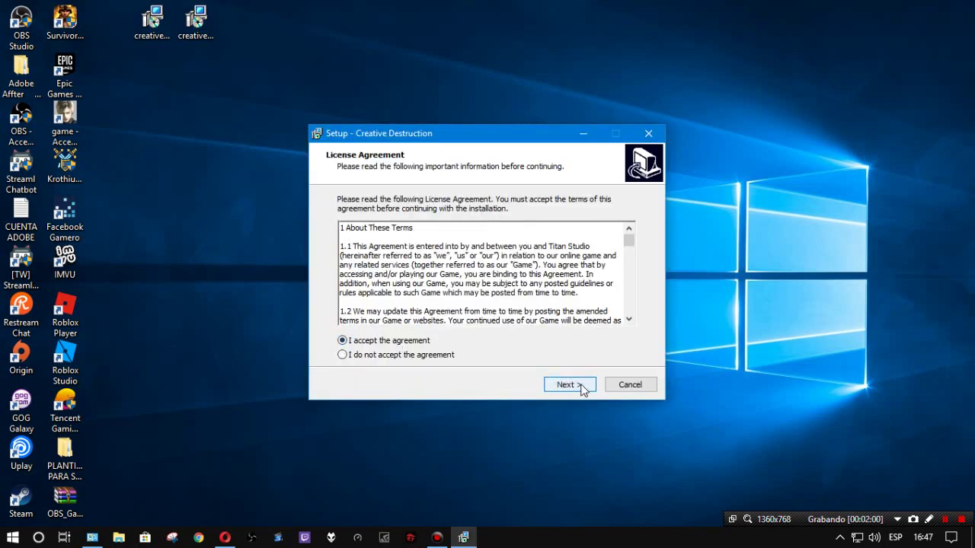
pyautogui.click(581, 387)
pyautogui.click(578, 390)
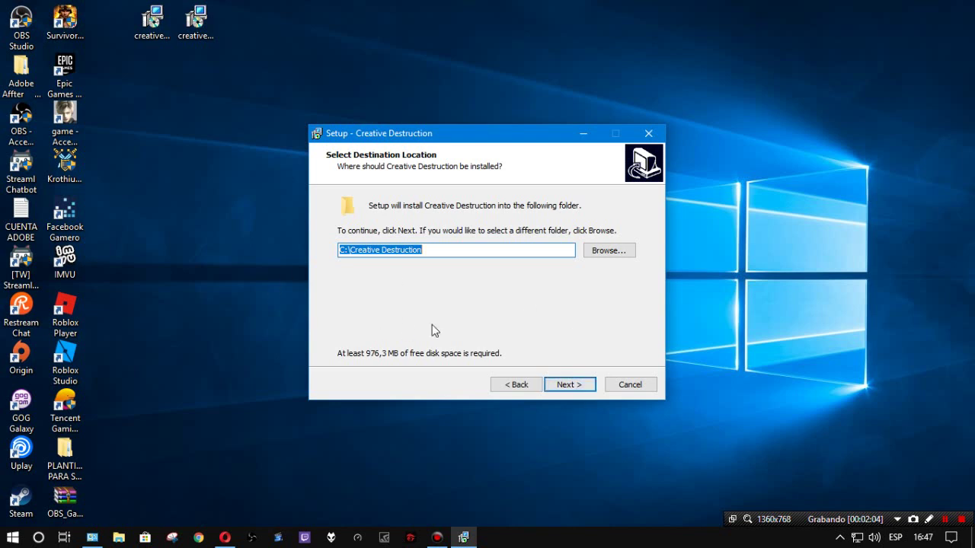
pyautogui.click(567, 386)
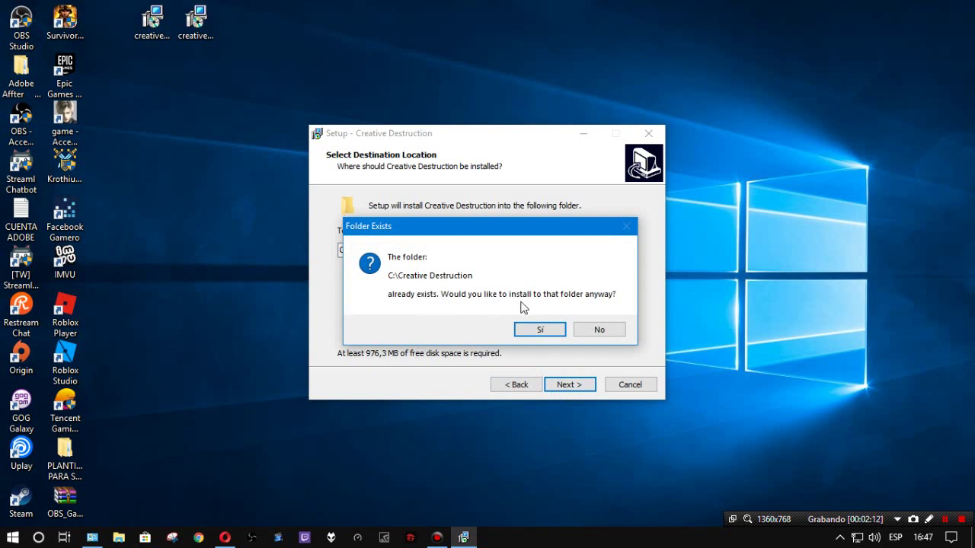
pyautogui.click(545, 336)
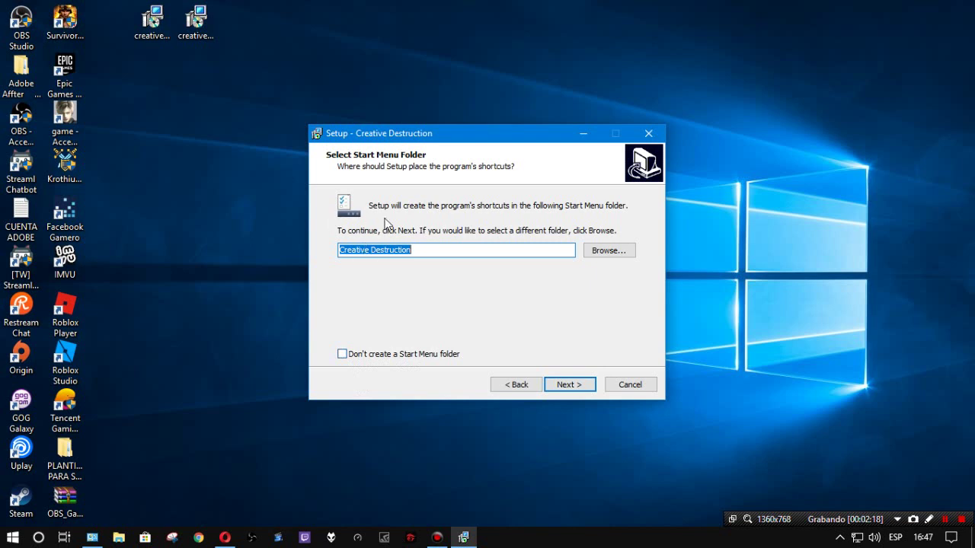
# - Install the game with the Creative Destruction Start Menu folder and a desktop shortcut, and finish setup without launching it
pyautogui.click(566, 388)
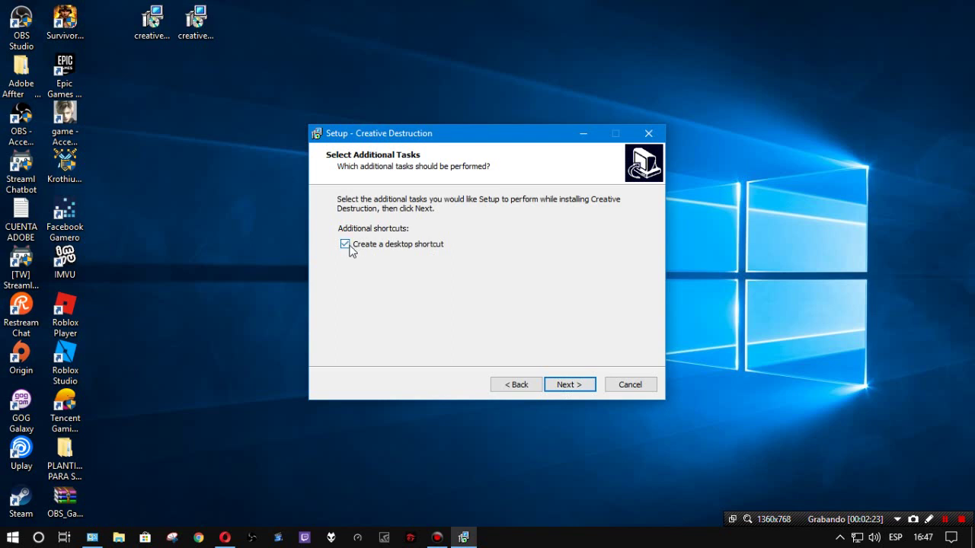
pyautogui.click(584, 388)
pyautogui.click(579, 391)
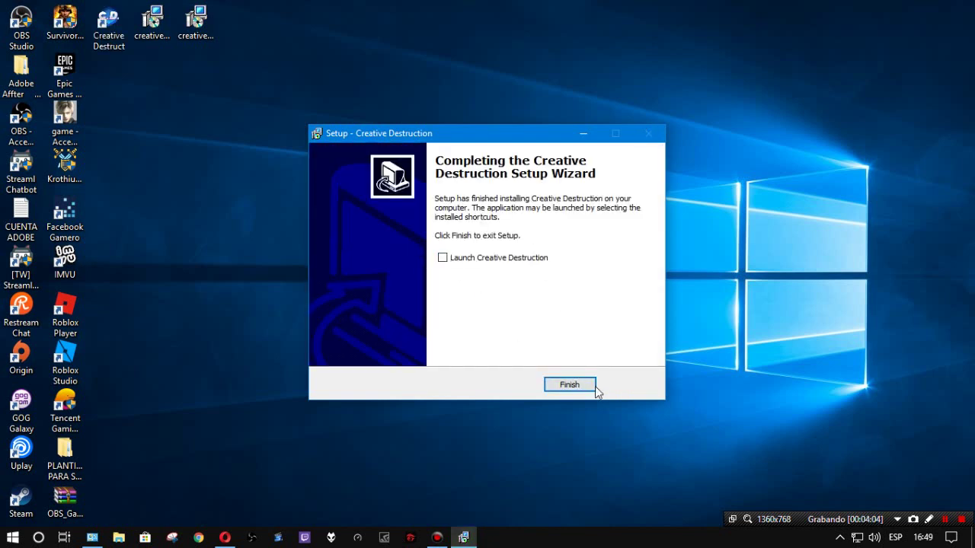
pyautogui.click(585, 390)
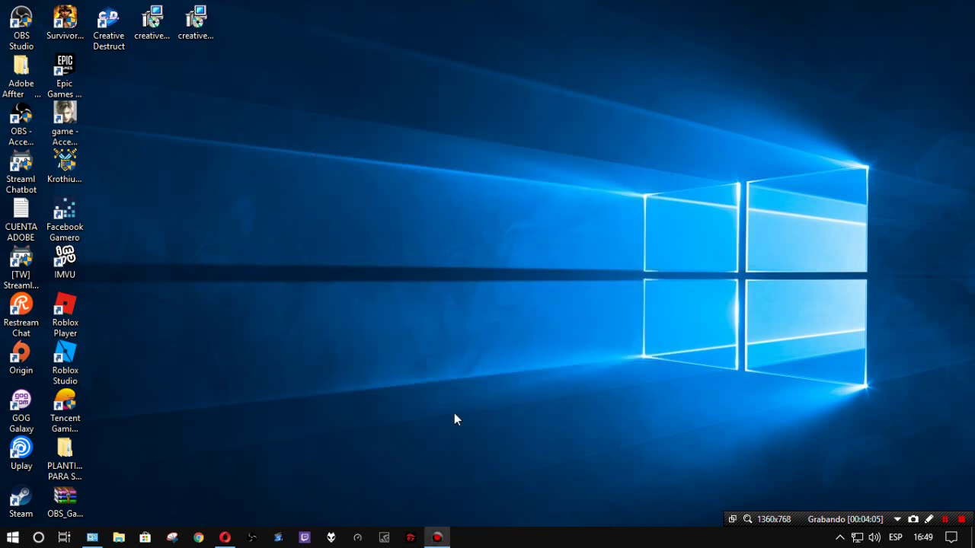
# - Launch the newly installed Creative Destruction from its desktop shortcut
pyautogui.click(117, 32)
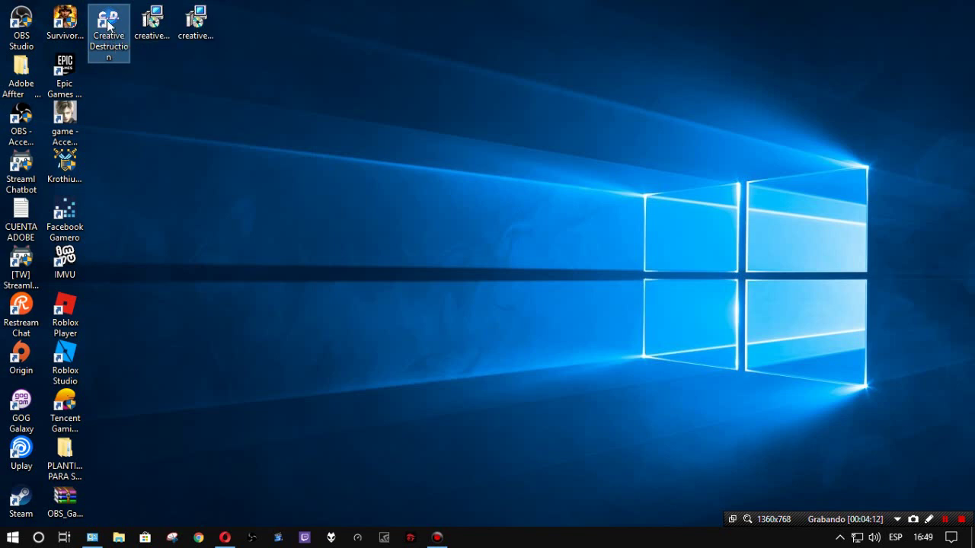
pyautogui.doubleClick(109, 25)
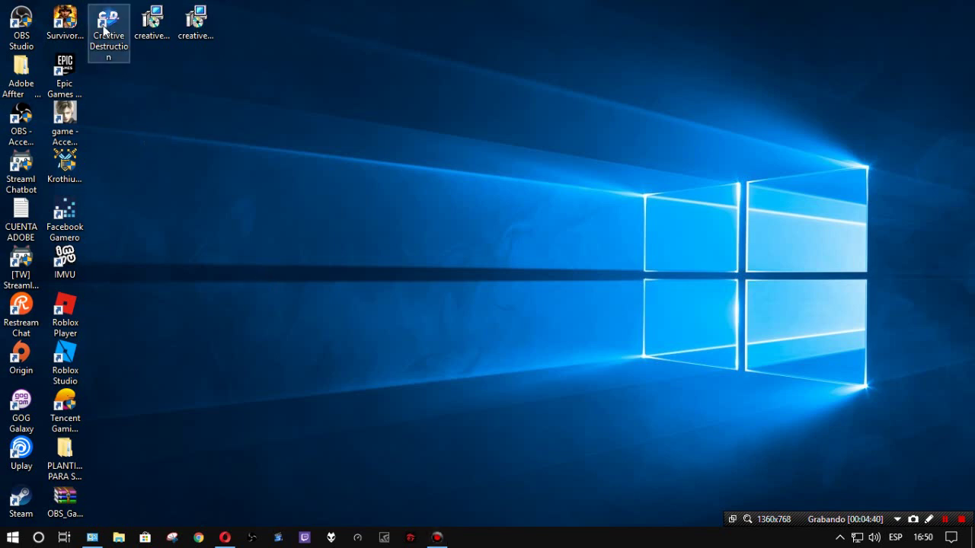
pyautogui.click(839, 537)
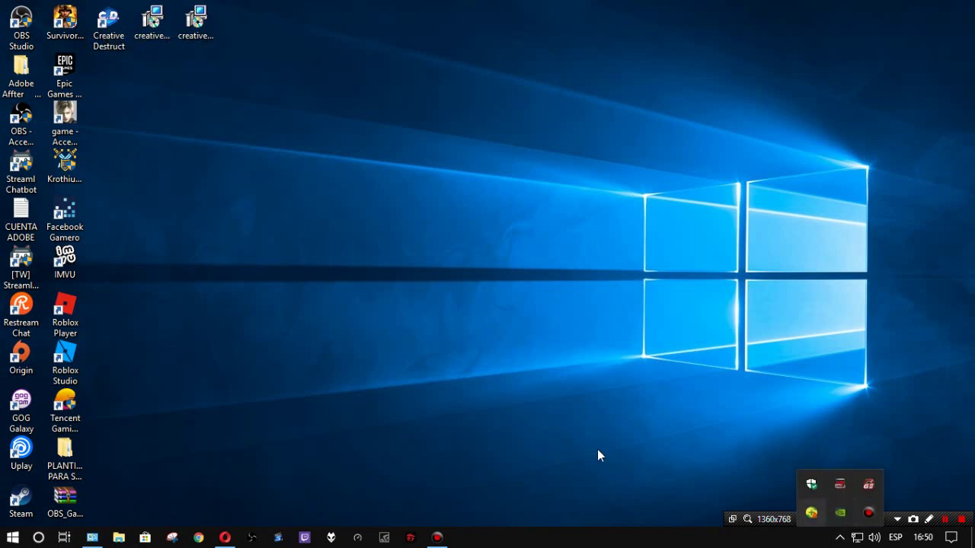
pyautogui.doubleClick(117, 21)
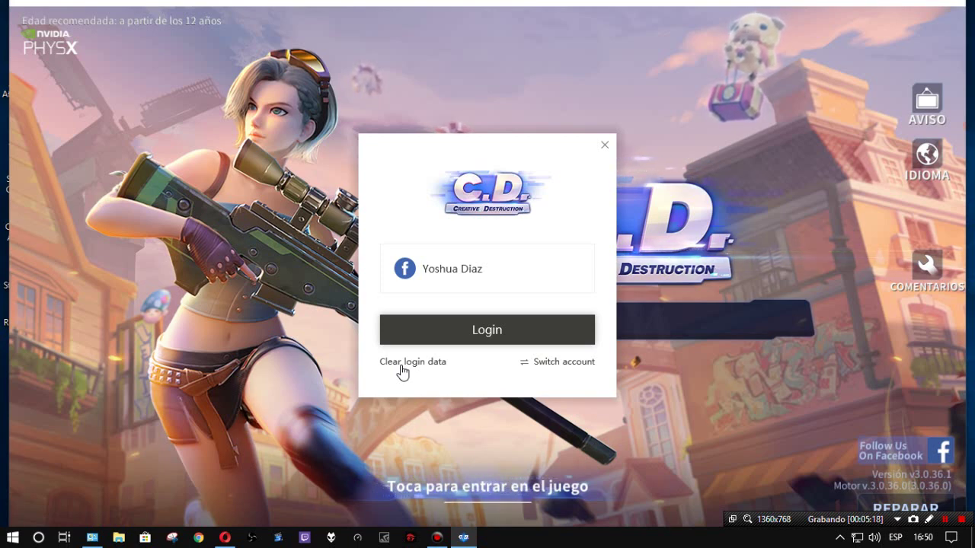
# - Lower the speaker volume to 8 and return to the game's login window
pyautogui.click(875, 538)
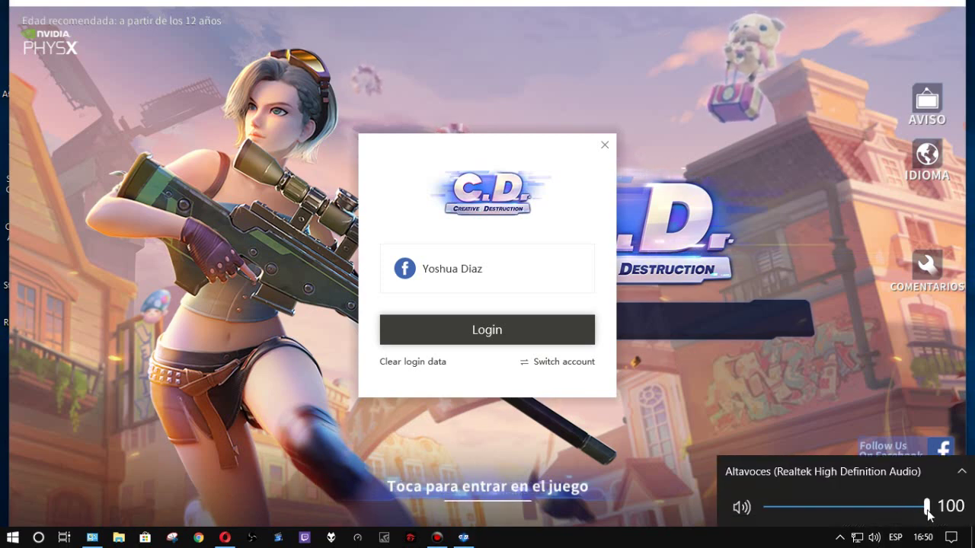
pyautogui.moveTo(927, 508); pyautogui.dragTo(777, 508)
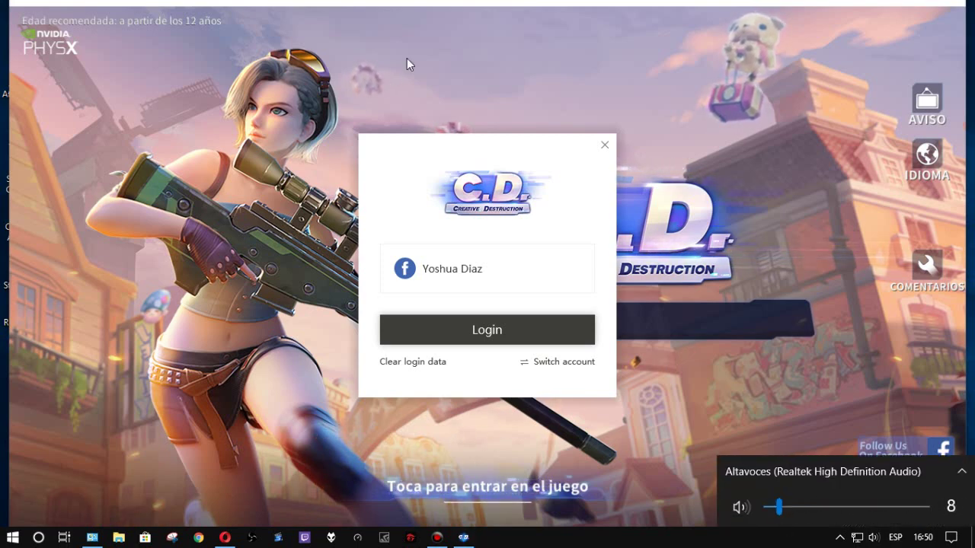
pyautogui.click(429, 39)
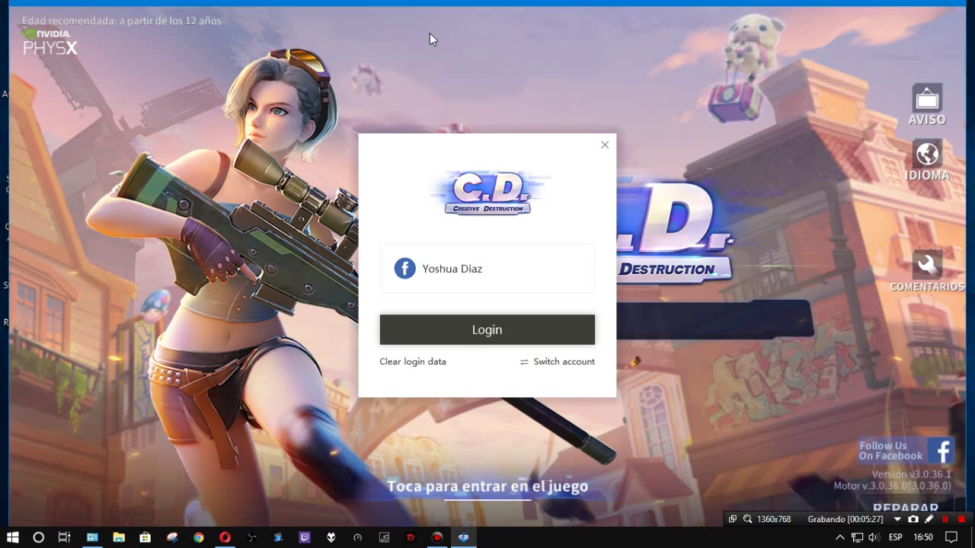
# - Log in with the saved Facebook account and confirm the server opening notice
pyautogui.click(476, 341)
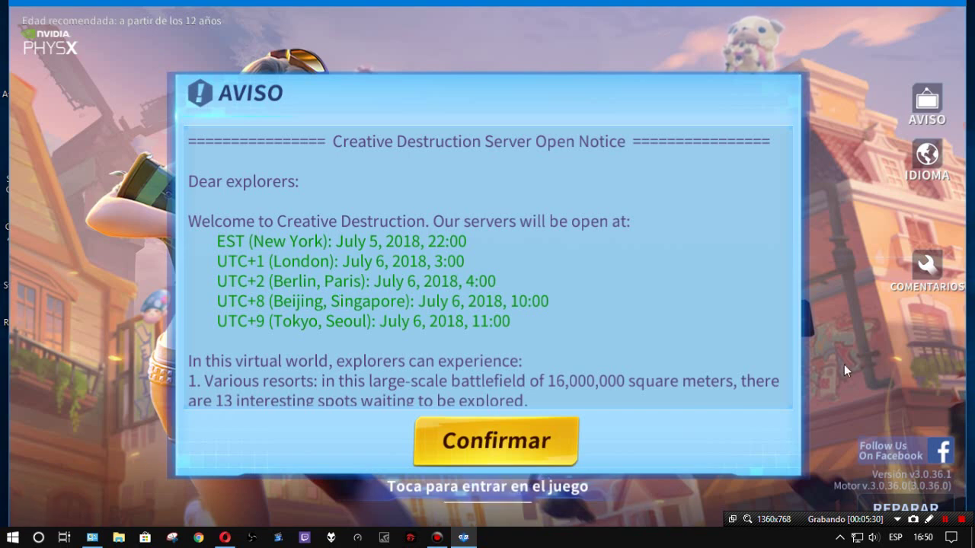
pyautogui.click(492, 443)
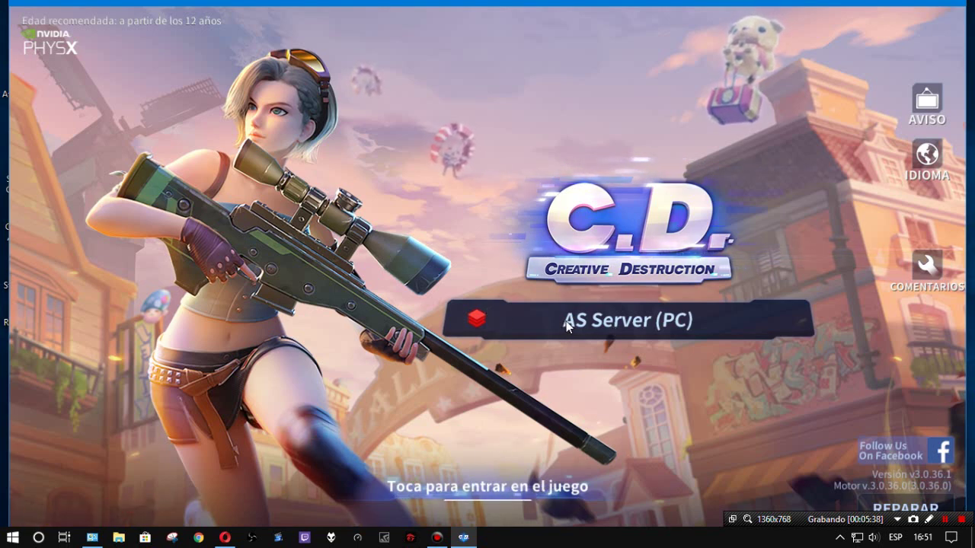
# - Switch to US Server (PC) and enter the game
pyautogui.click(537, 323)
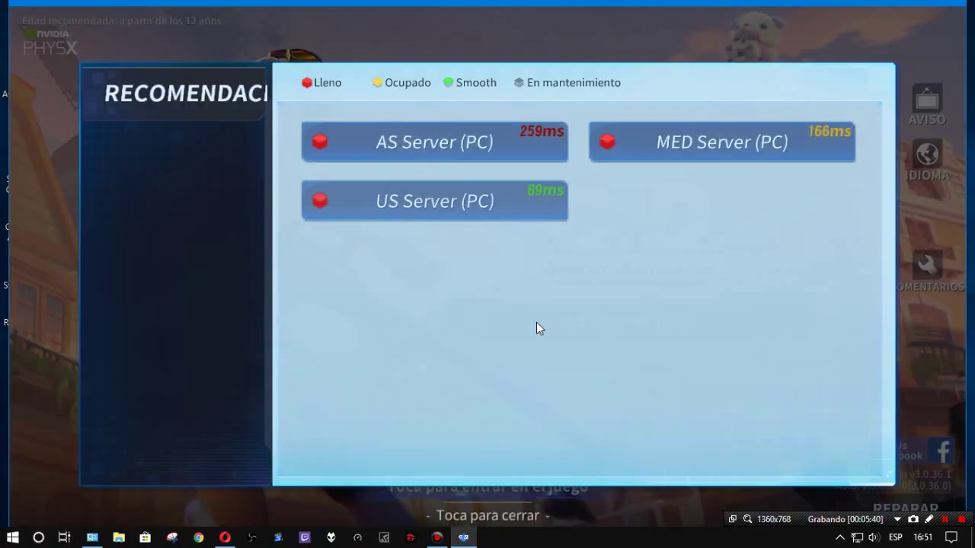
pyautogui.click(396, 218)
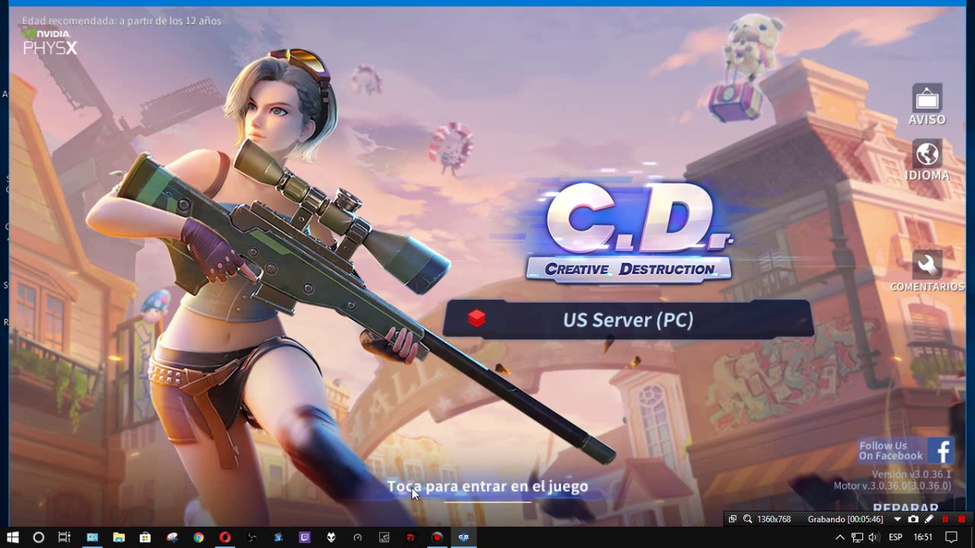
pyautogui.click(325, 390)
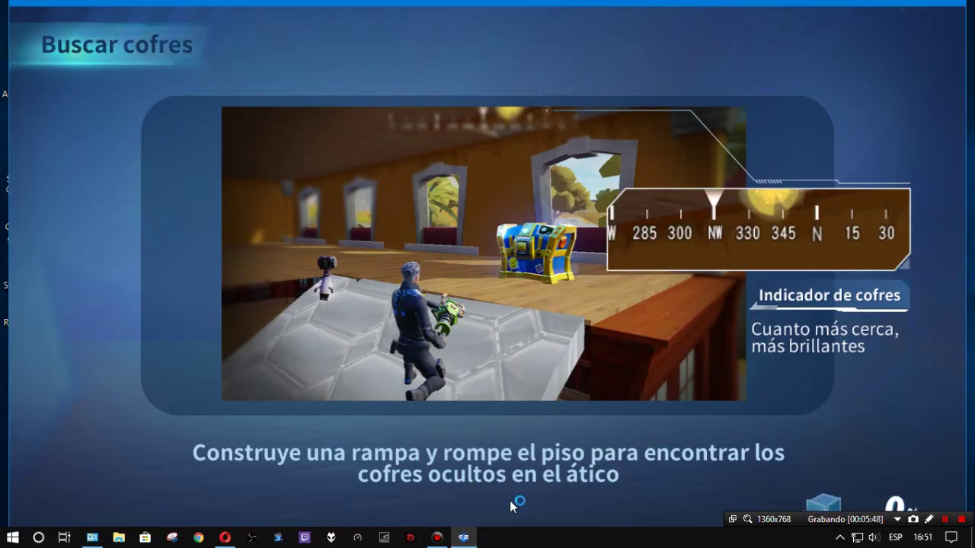